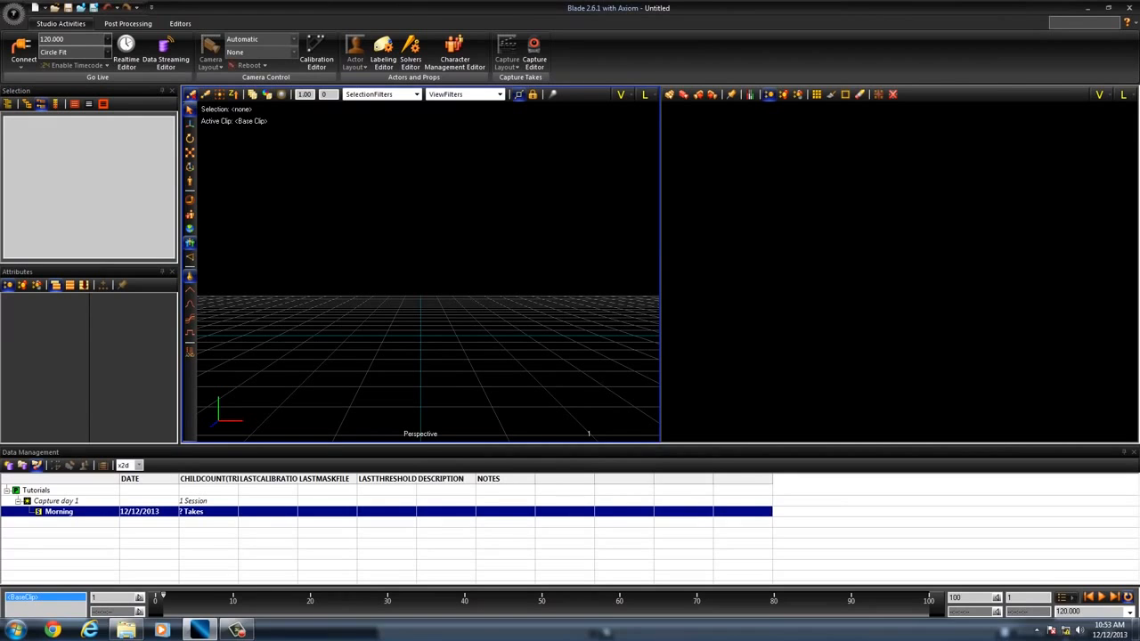
Review the IPv4 address and subnet mask of the ViconMX network connection, and close the network windows
click(1066, 630)
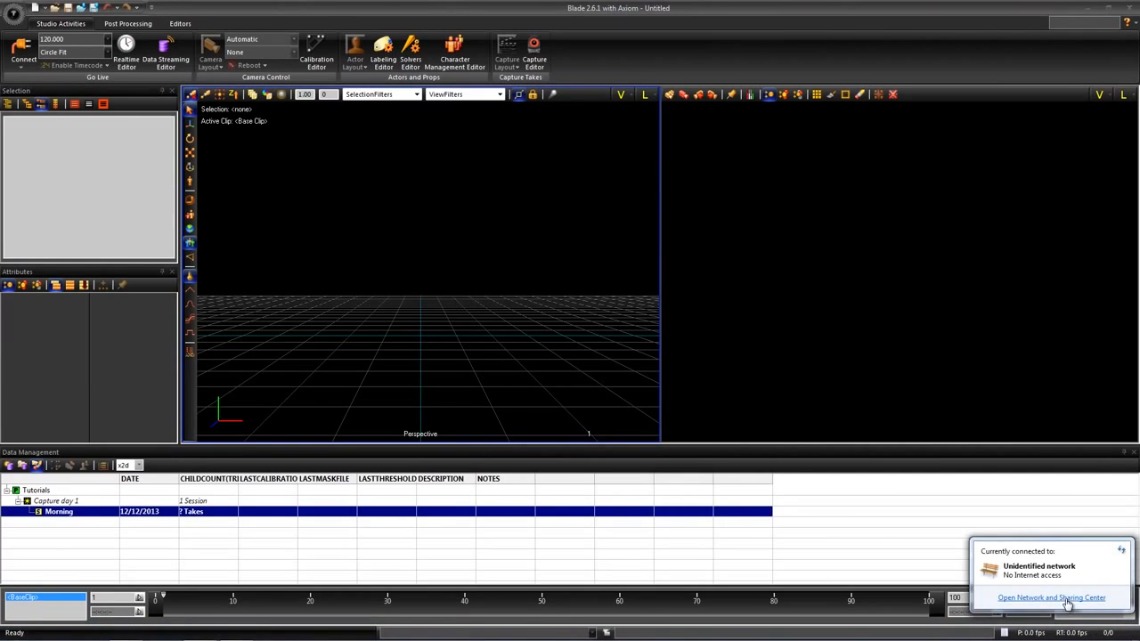
click(1066, 598)
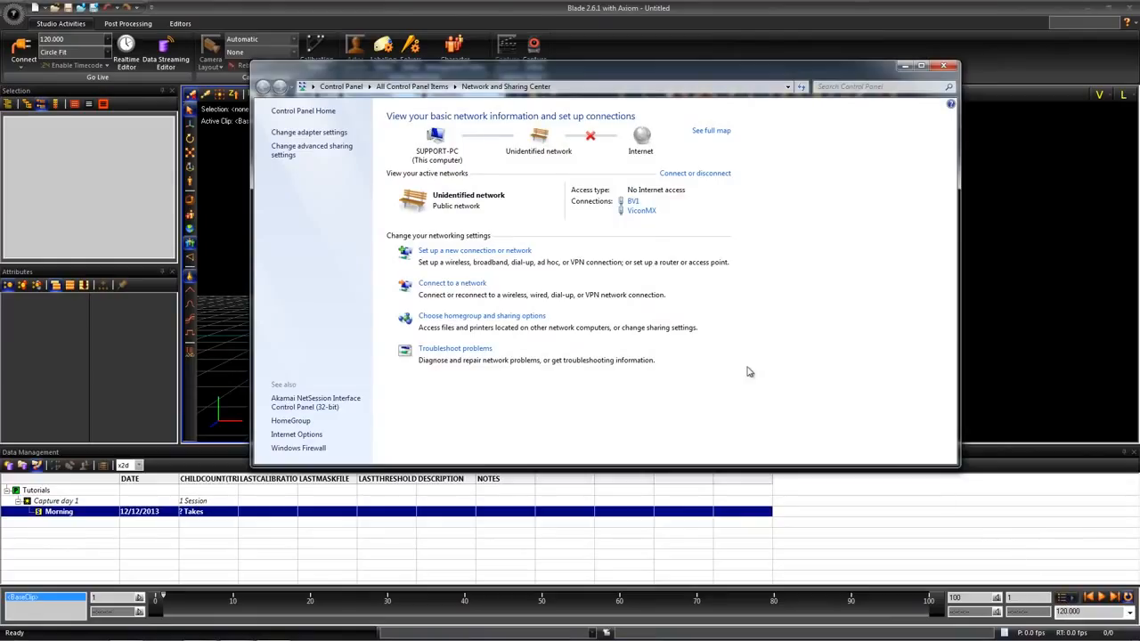
click(641, 211)
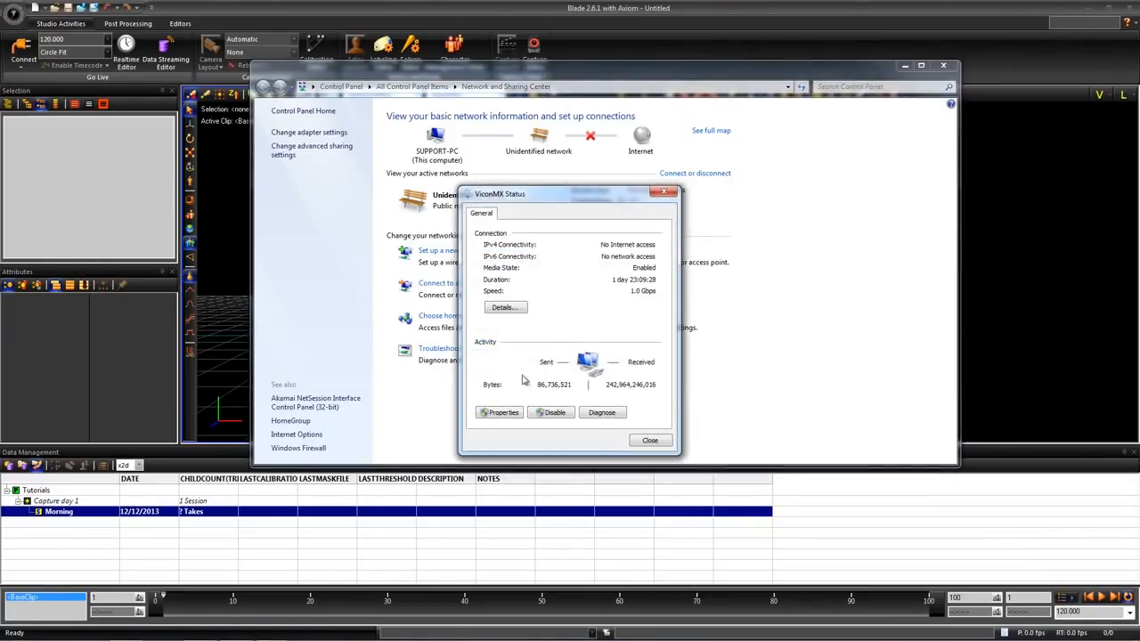
click(501, 413)
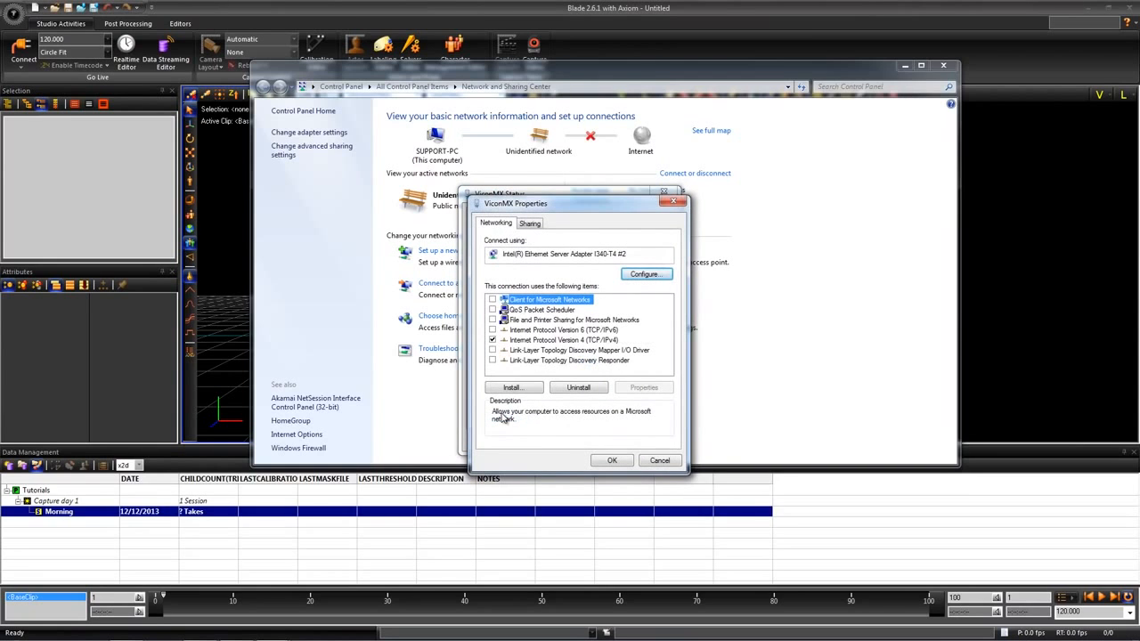
click(561, 341)
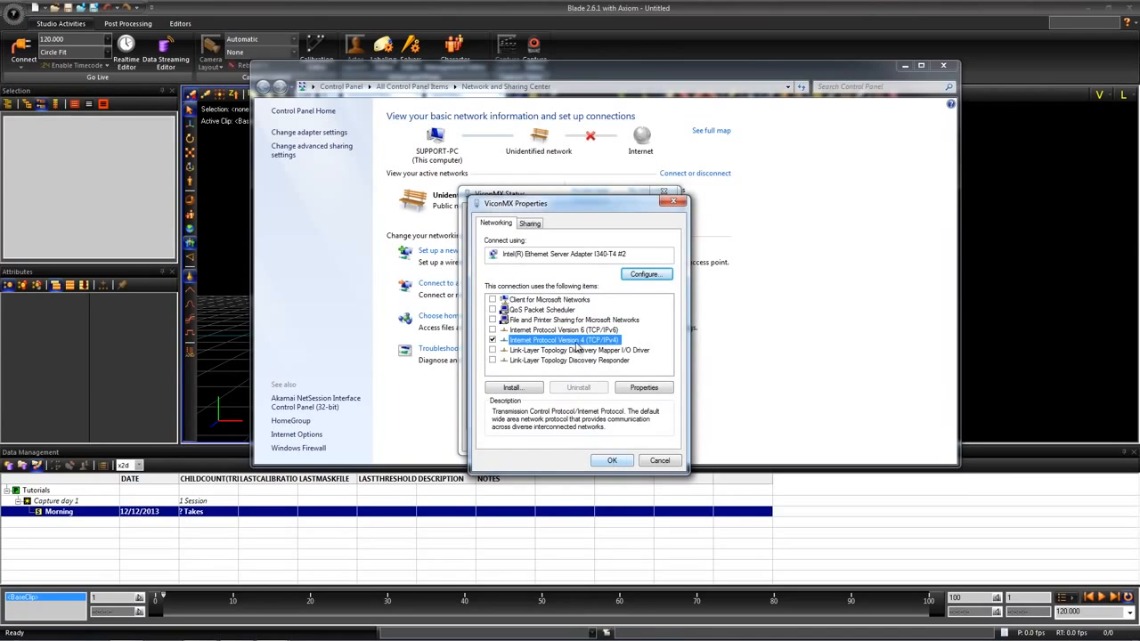
double_click(576, 343)
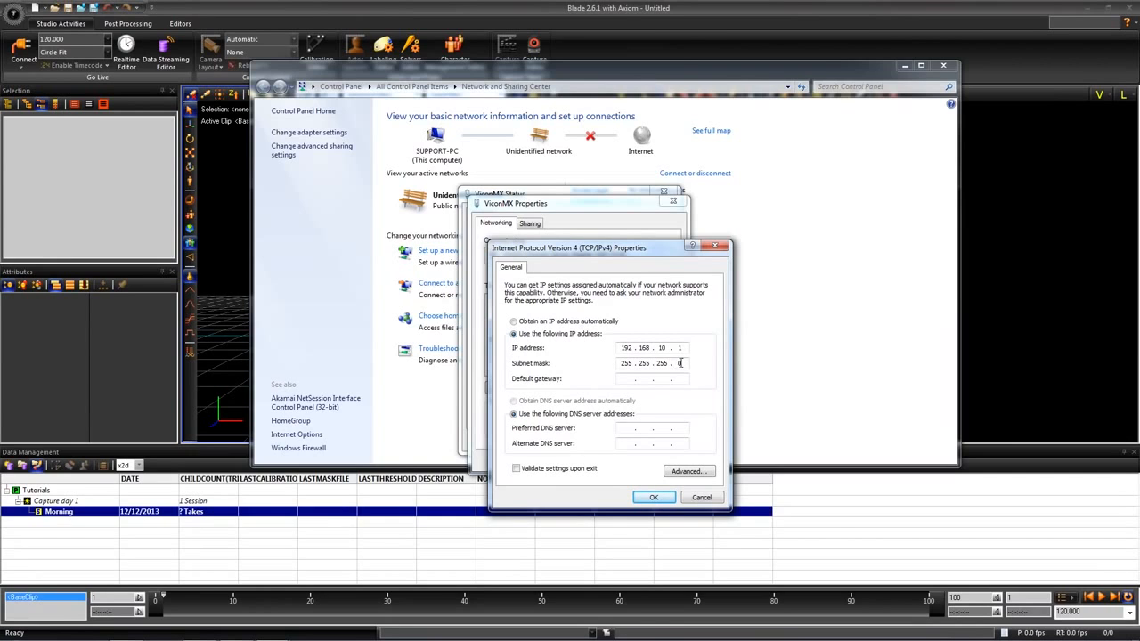
click(654, 496)
click(624, 461)
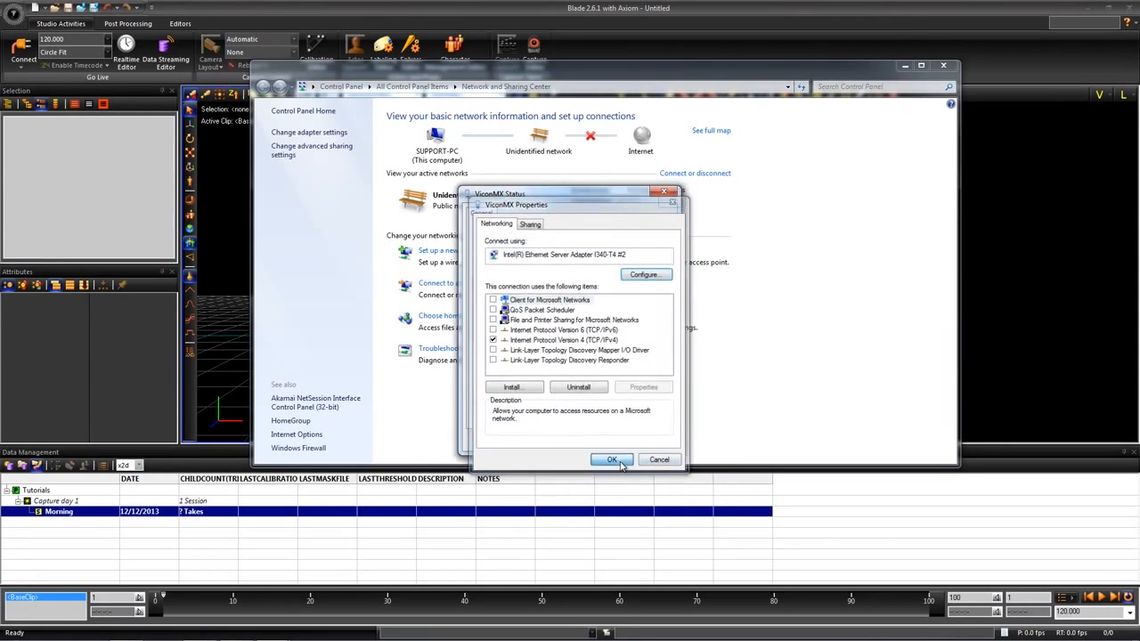
click(657, 442)
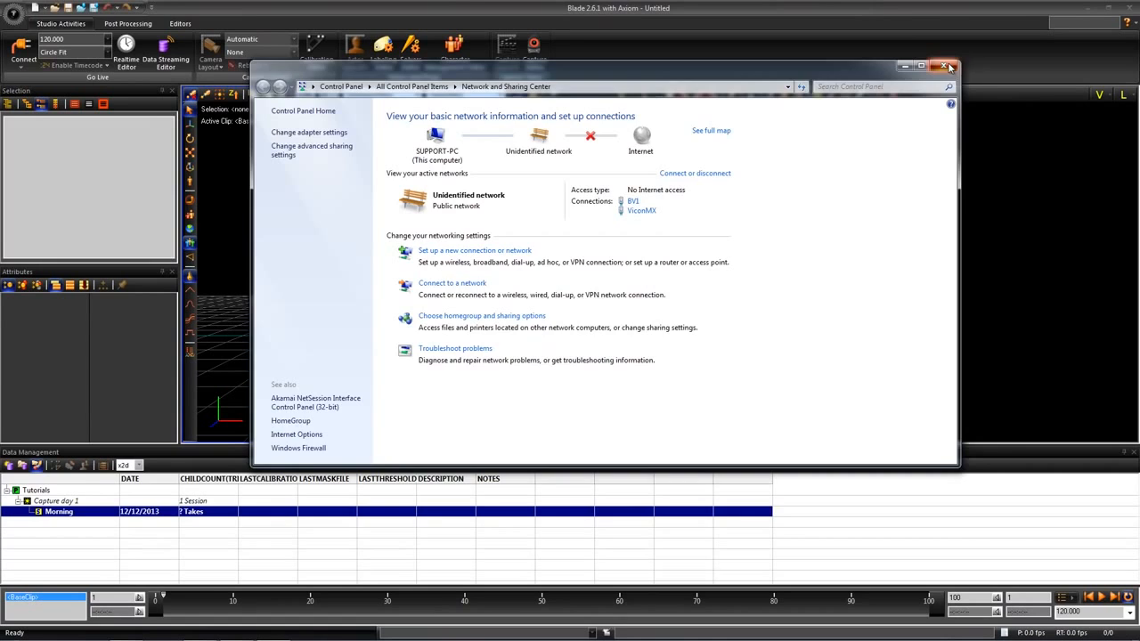
click(947, 67)
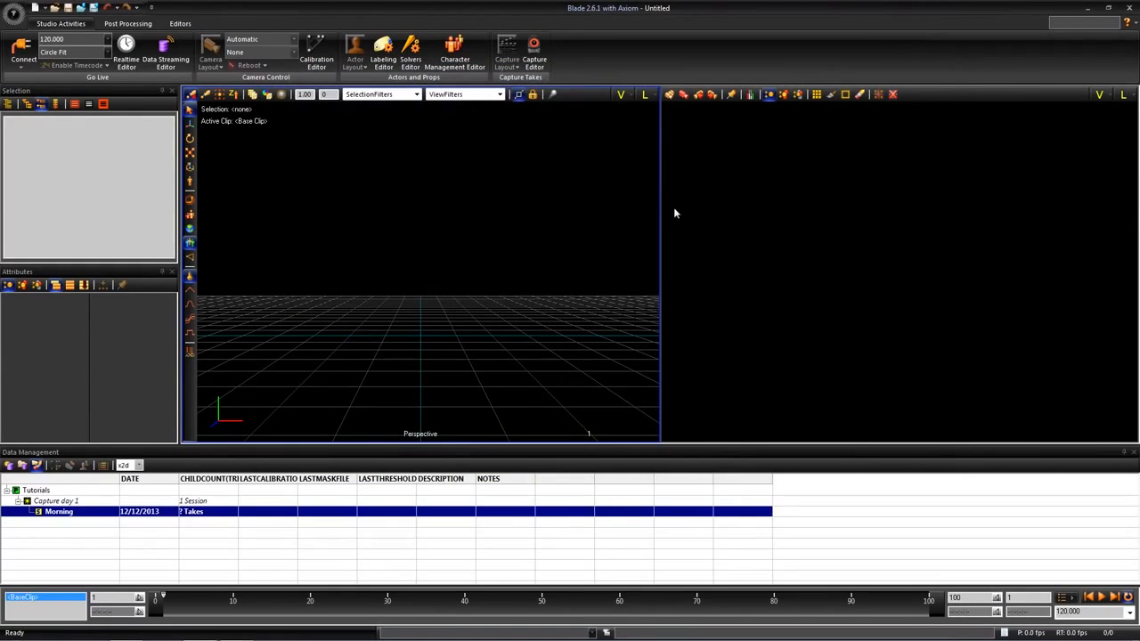
Connect to the camera system for live data and close the Data Management pane
click(22, 47)
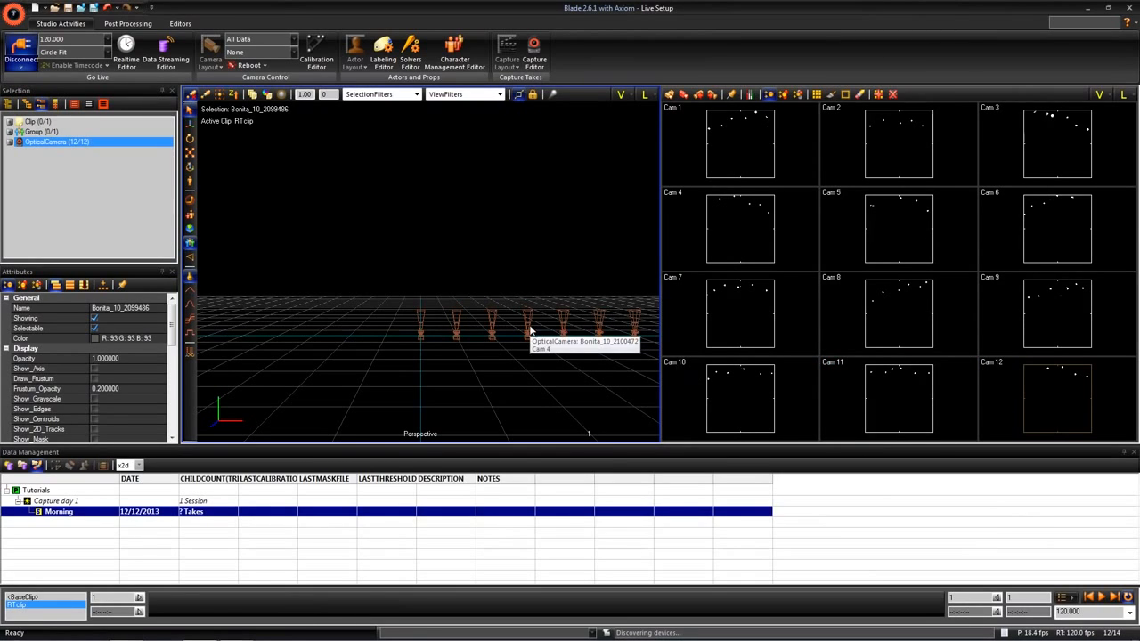
click(1133, 452)
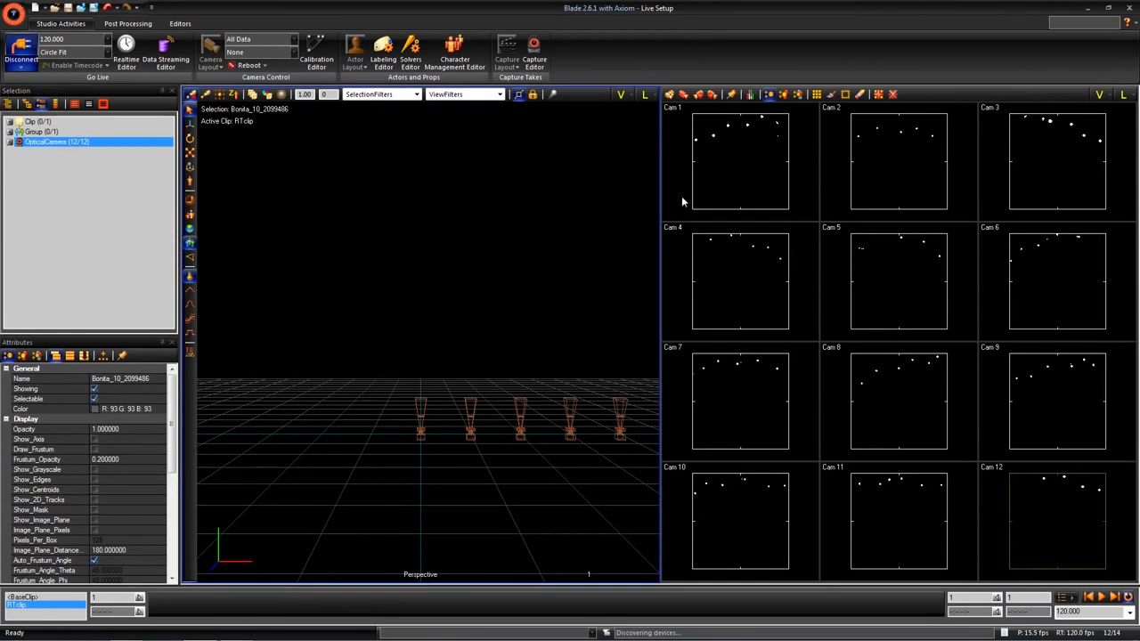
Open the Calibration Editor and widen both it and the camera view area
click(316, 50)
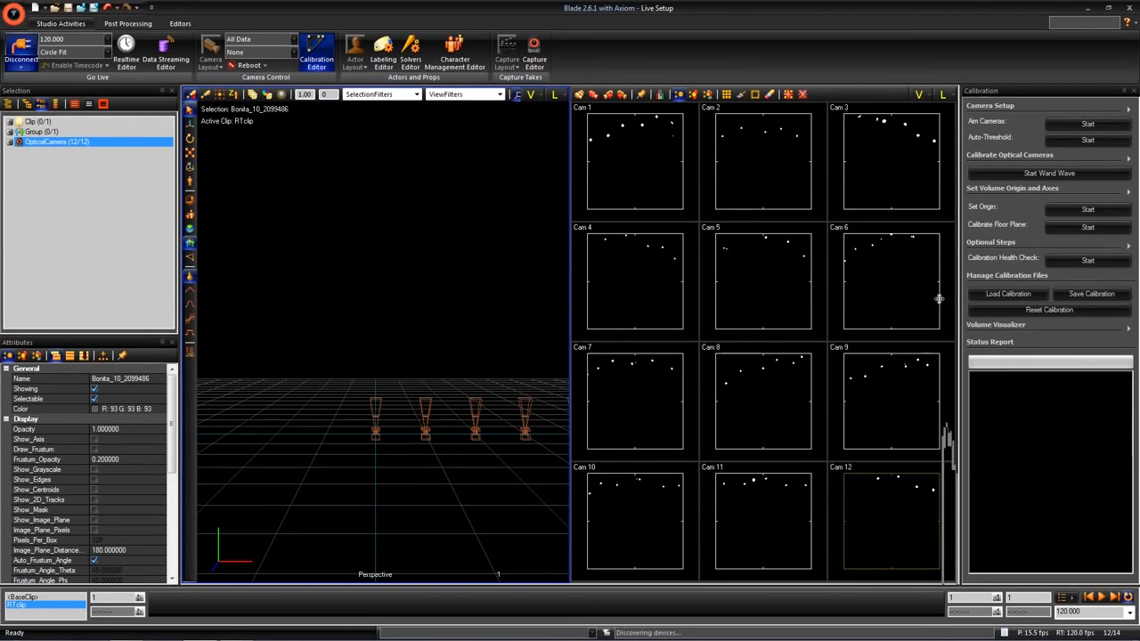
drag(938, 298, 936, 299)
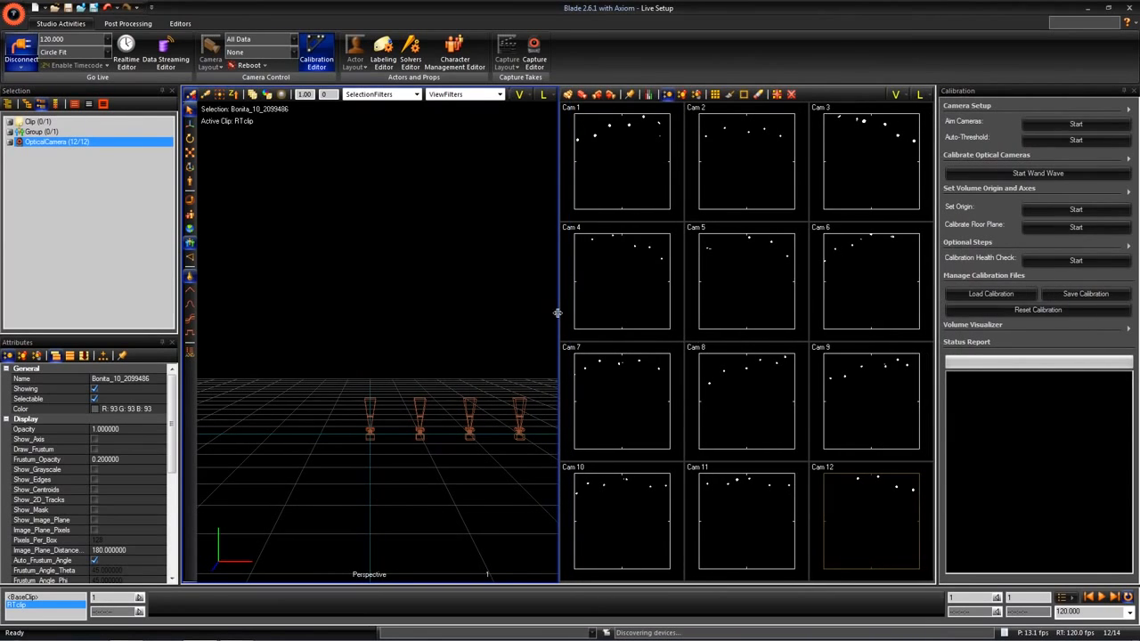
drag(557, 312, 536, 314)
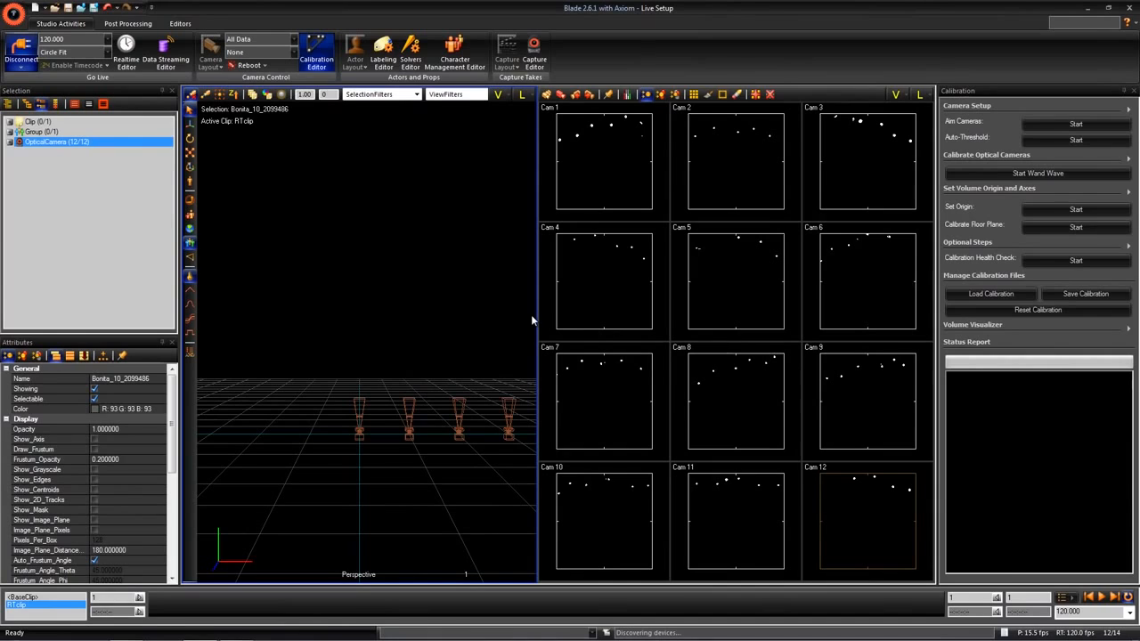
Show the camera setting sliders in the camera views and lower Cam 1's strobe intensity to about 0.85
click(627, 95)
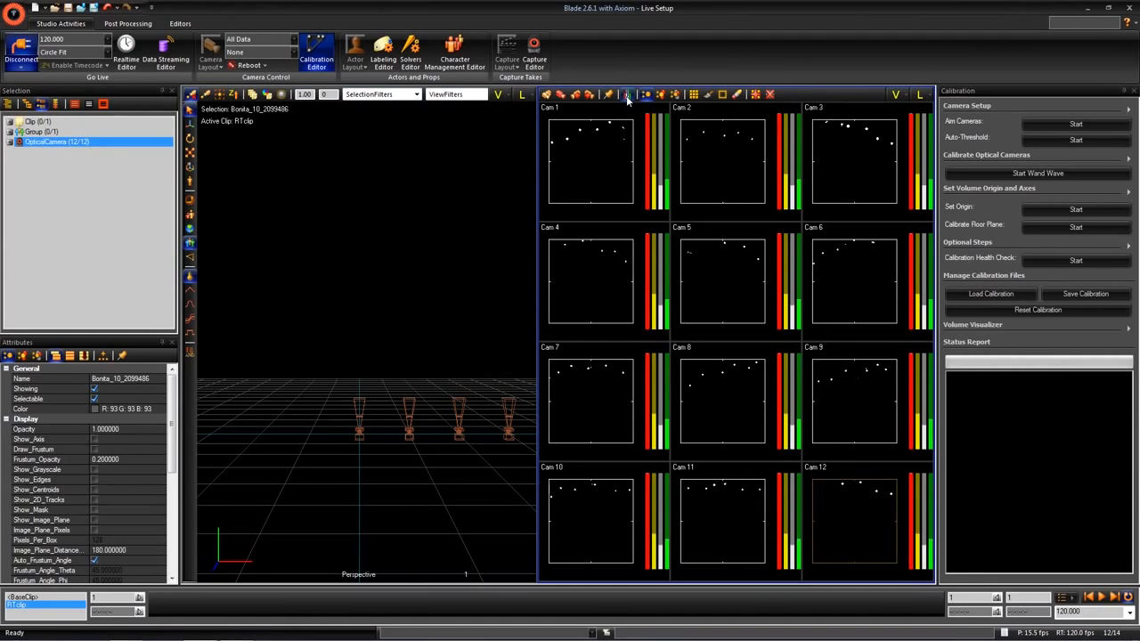
mouse_move(647, 143)
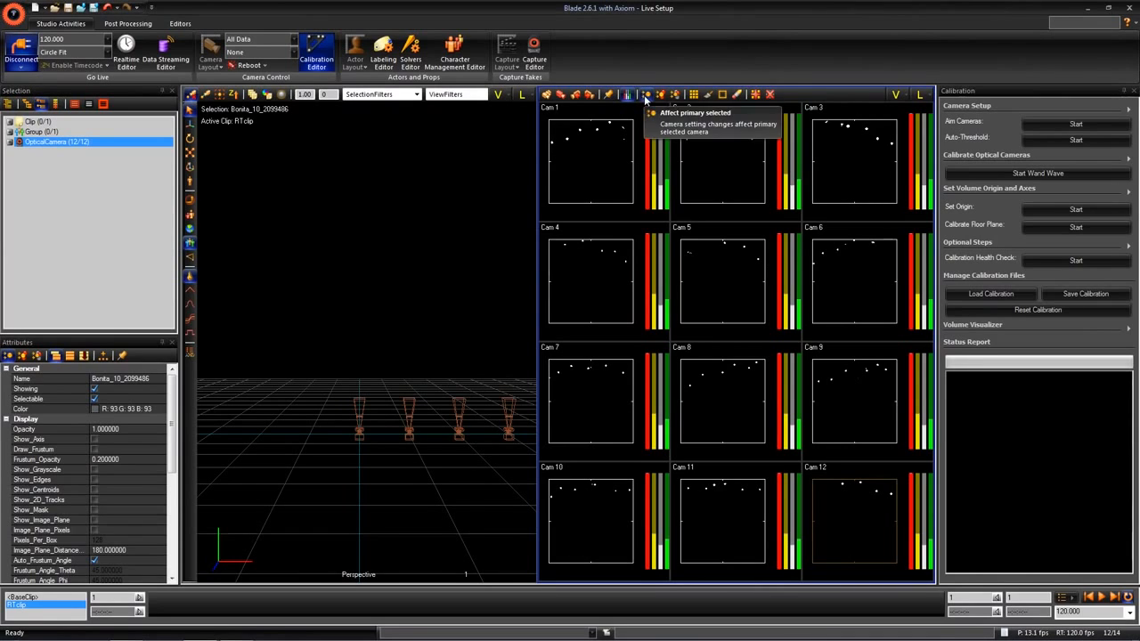
click(647, 117)
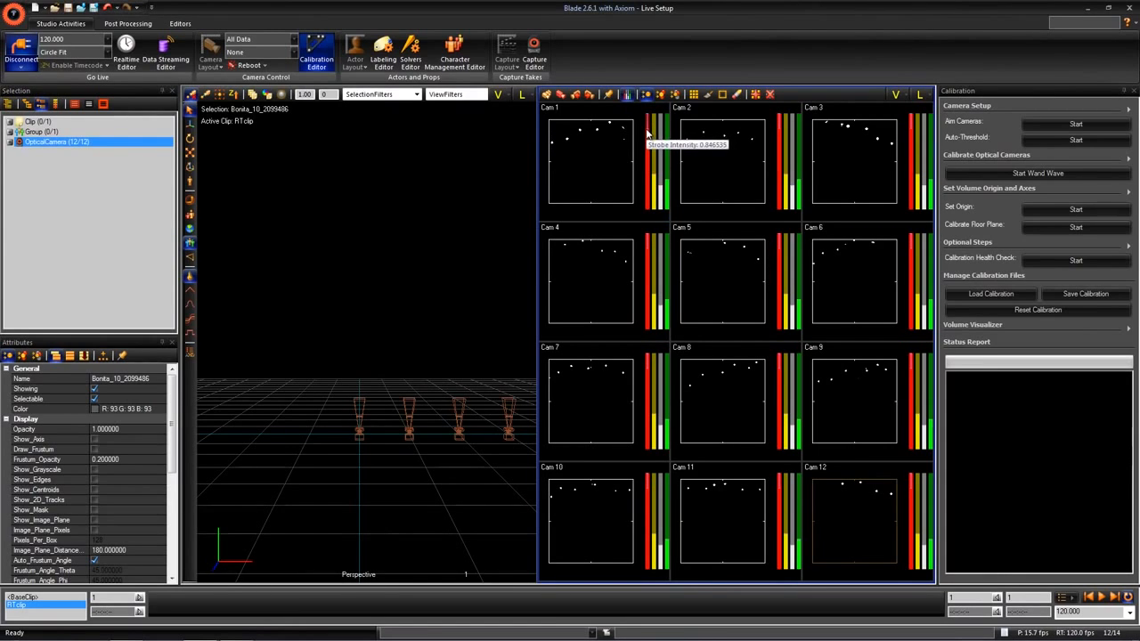
mouse_move(779, 132)
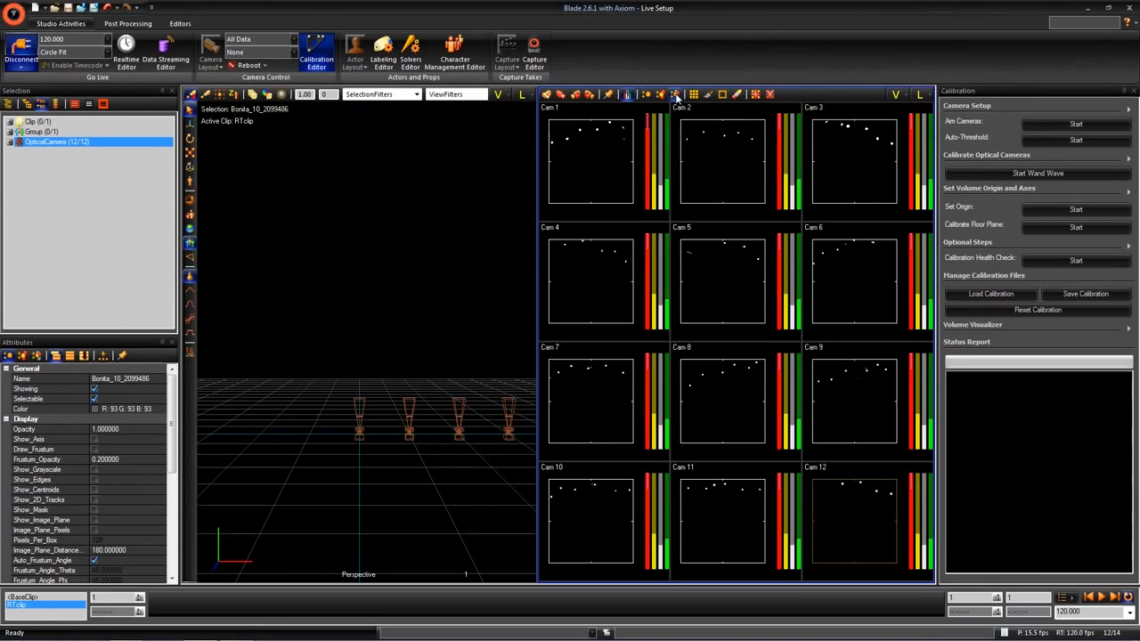
With setting changes affecting all cameras, lower the strobe intensity to about 0.70 and return it to 1.0
click(648, 130)
drag(647, 130, 647, 143)
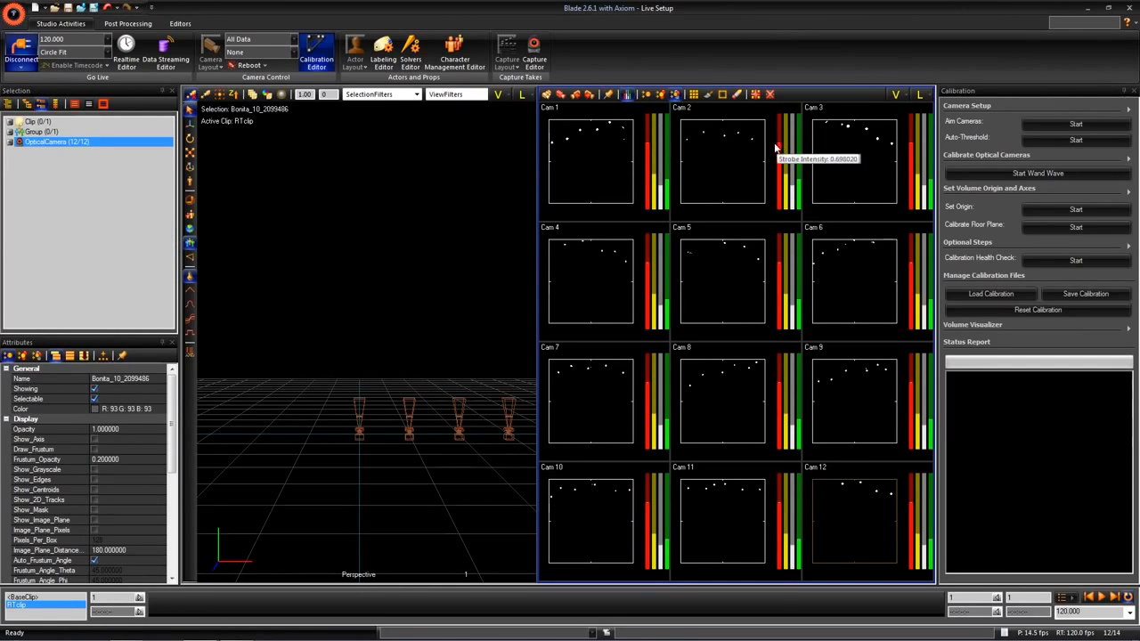
click(647, 141)
drag(647, 142, 647, 116)
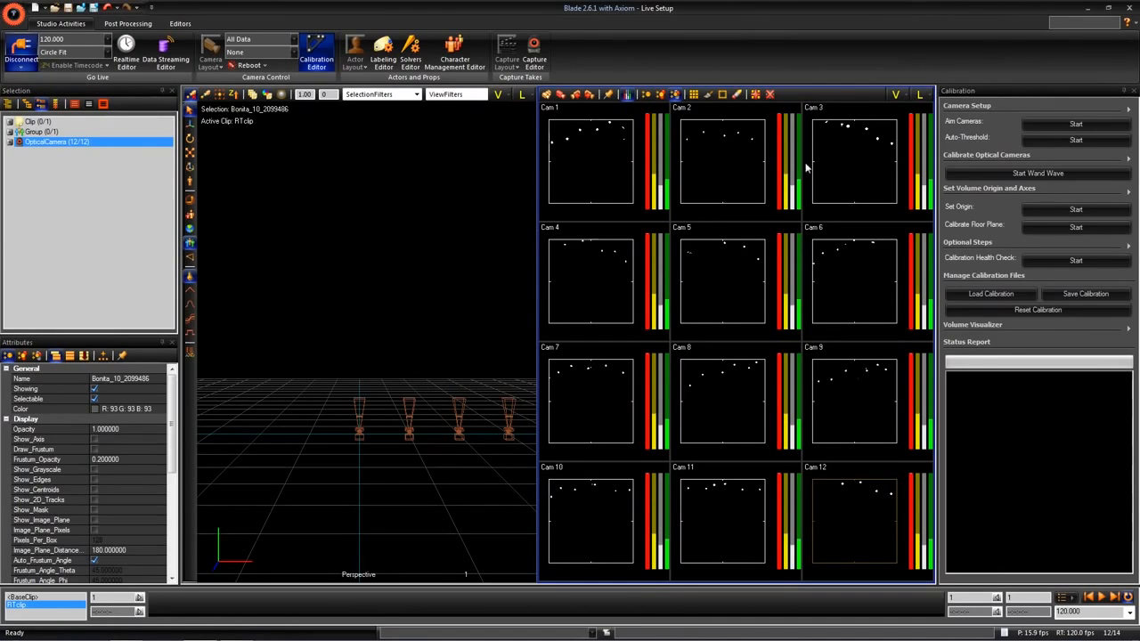
mouse_move(925, 164)
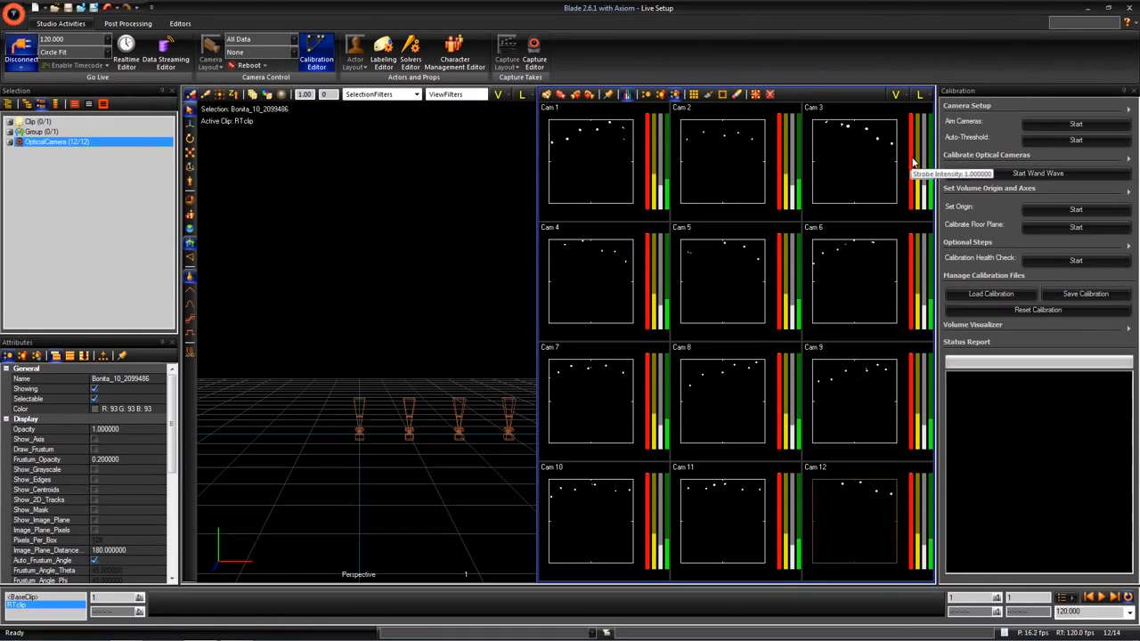
Run Auto-Threshold on the cameras and set the calibration wand to Active Wand[Y-Up] (5 Markers)
click(1075, 140)
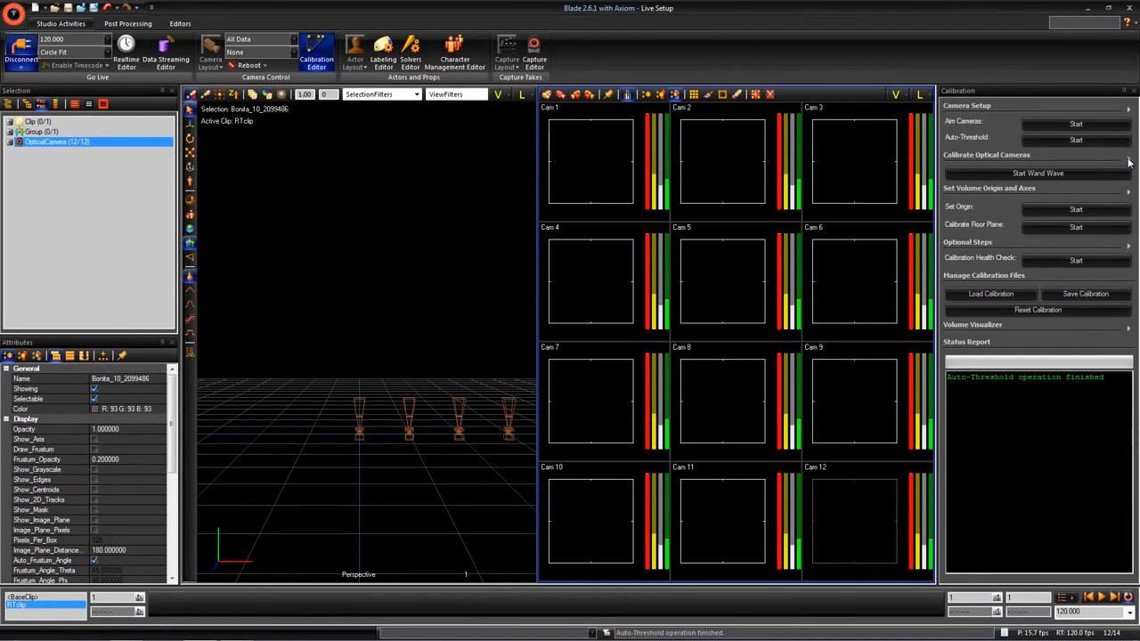
click(1128, 162)
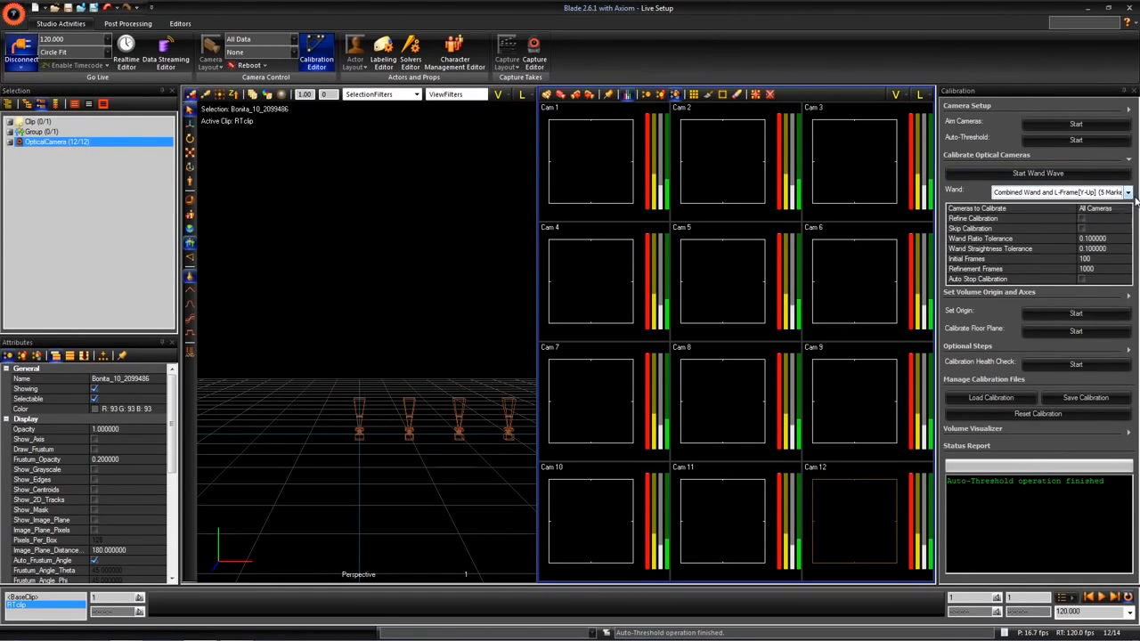
click(1127, 192)
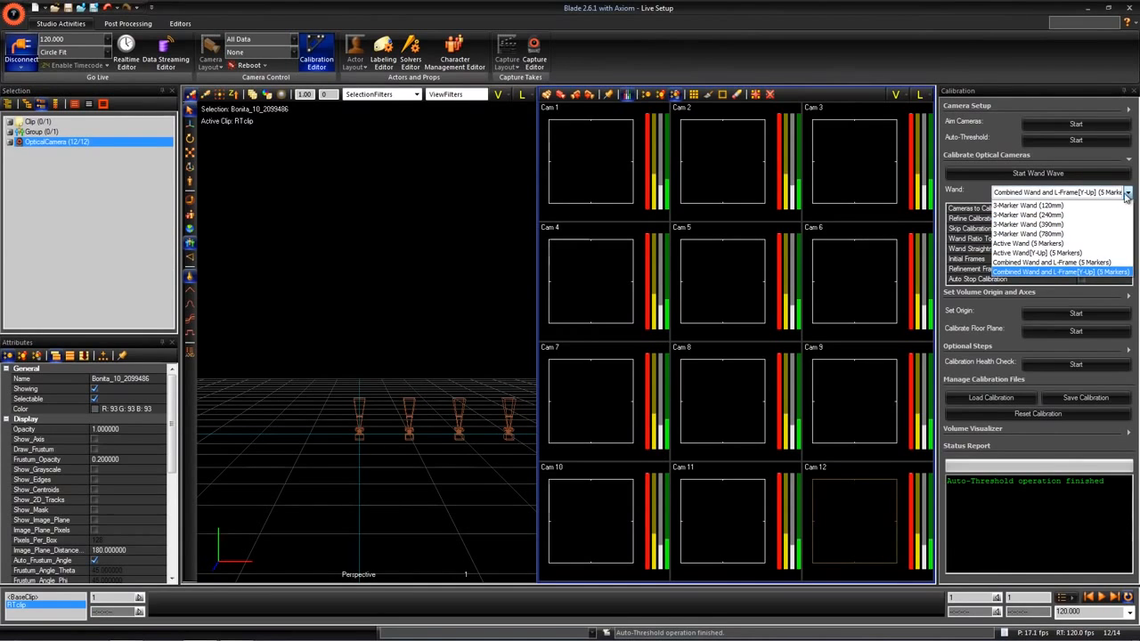
click(1061, 253)
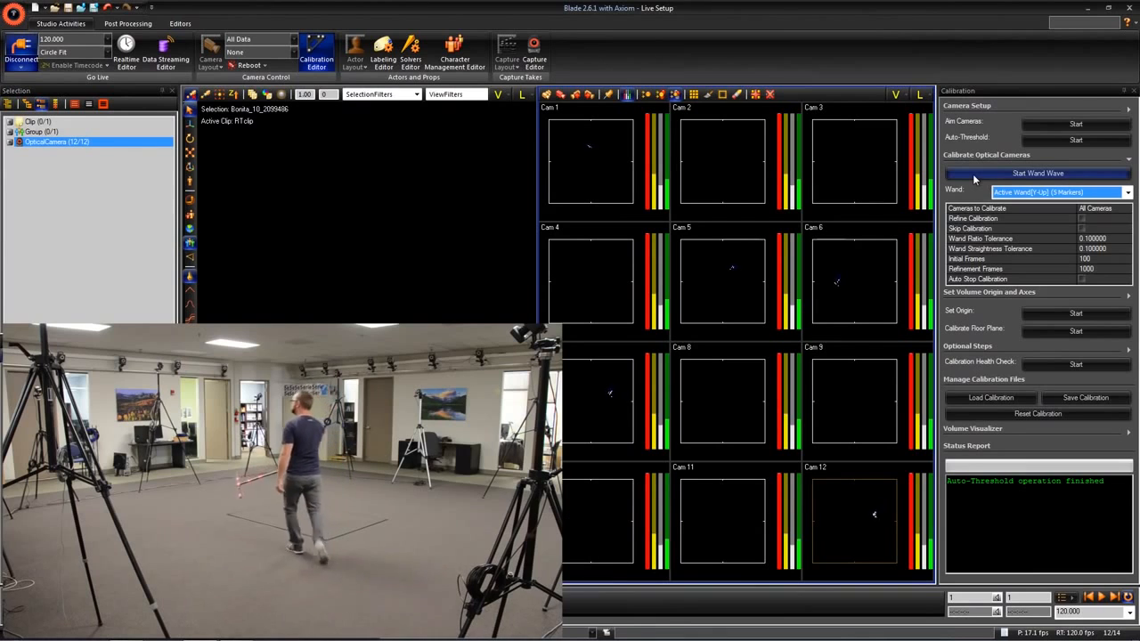
Capture a wand wave with all cameras, collapse the wand options, and stop the capture to calculate the optical camera calibration
click(973, 179)
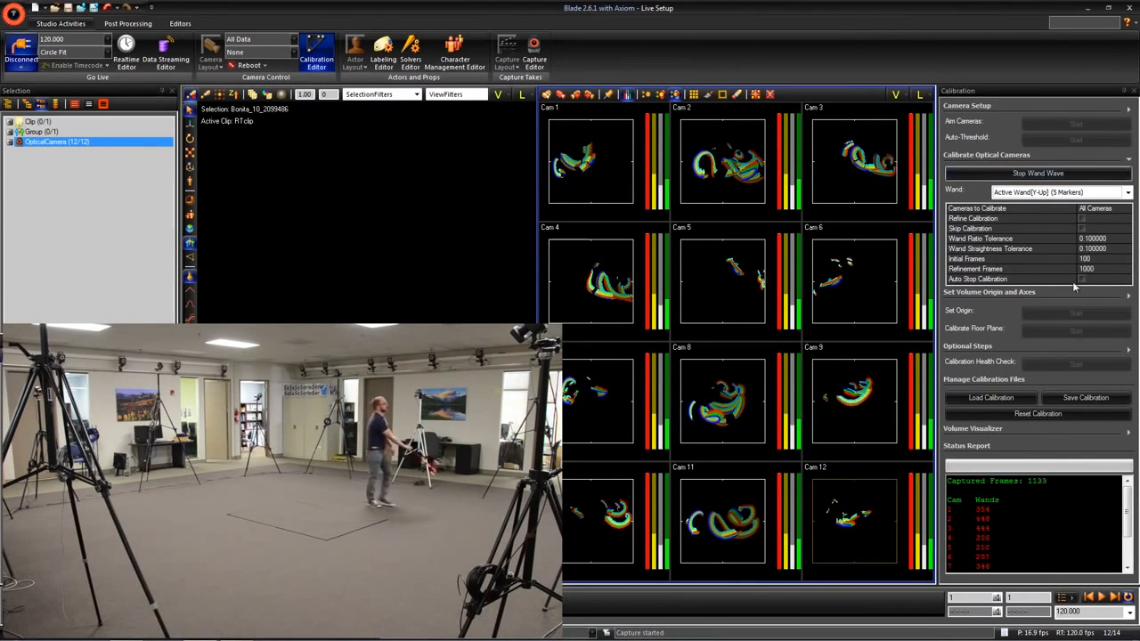
click(1128, 160)
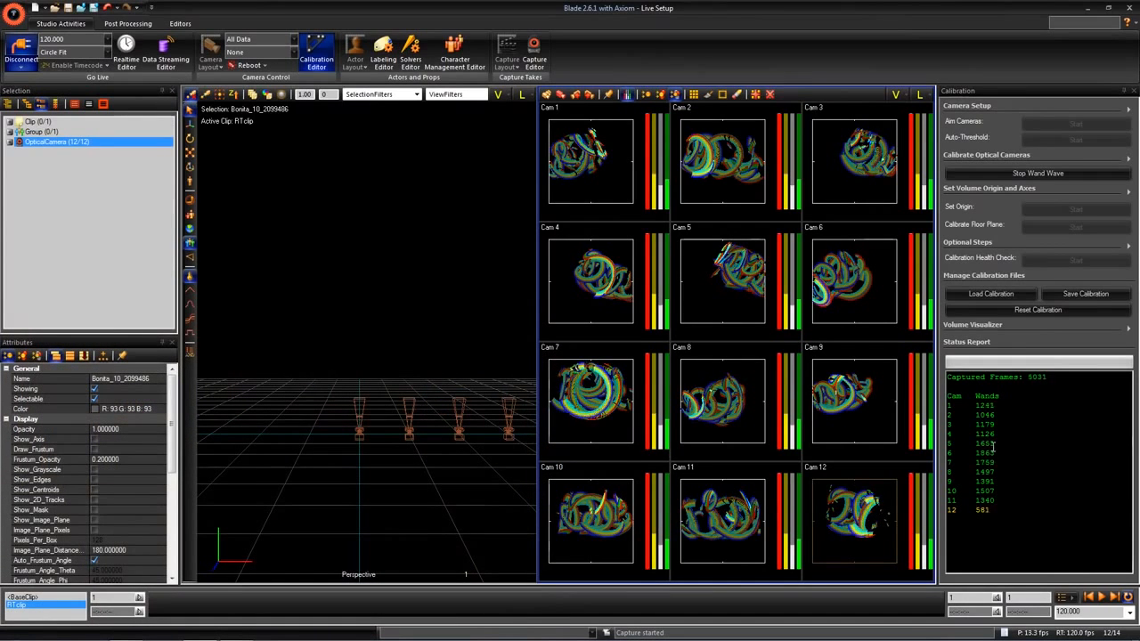
click(1037, 175)
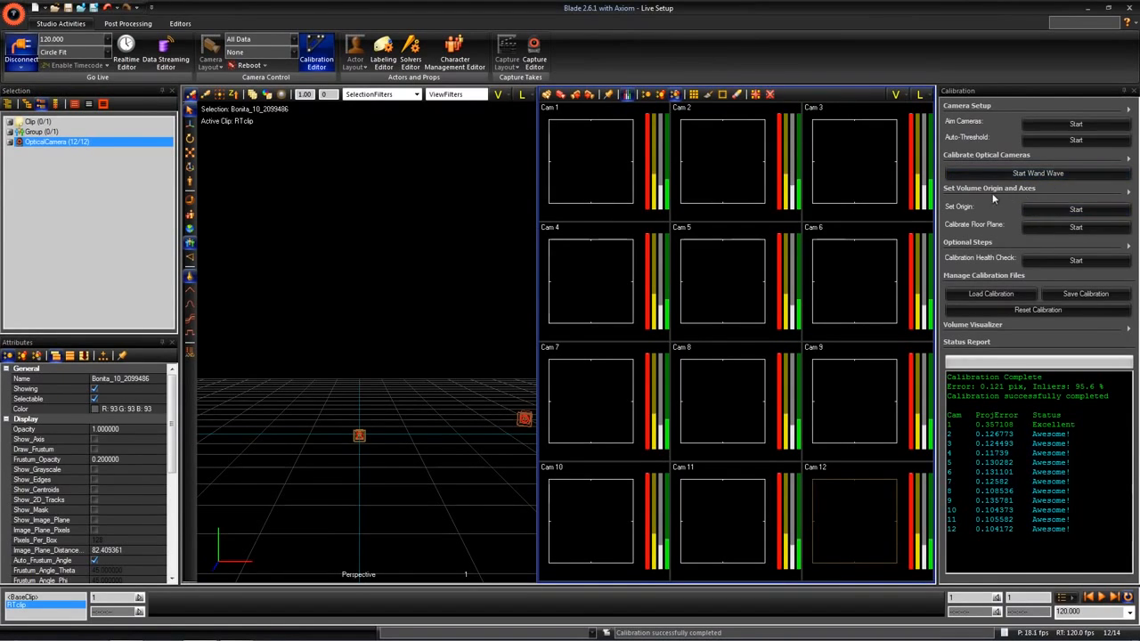
Set the L-Frame used for the volume origin and axes to Active Wand[Y-Up] (5 Markers)
click(1127, 193)
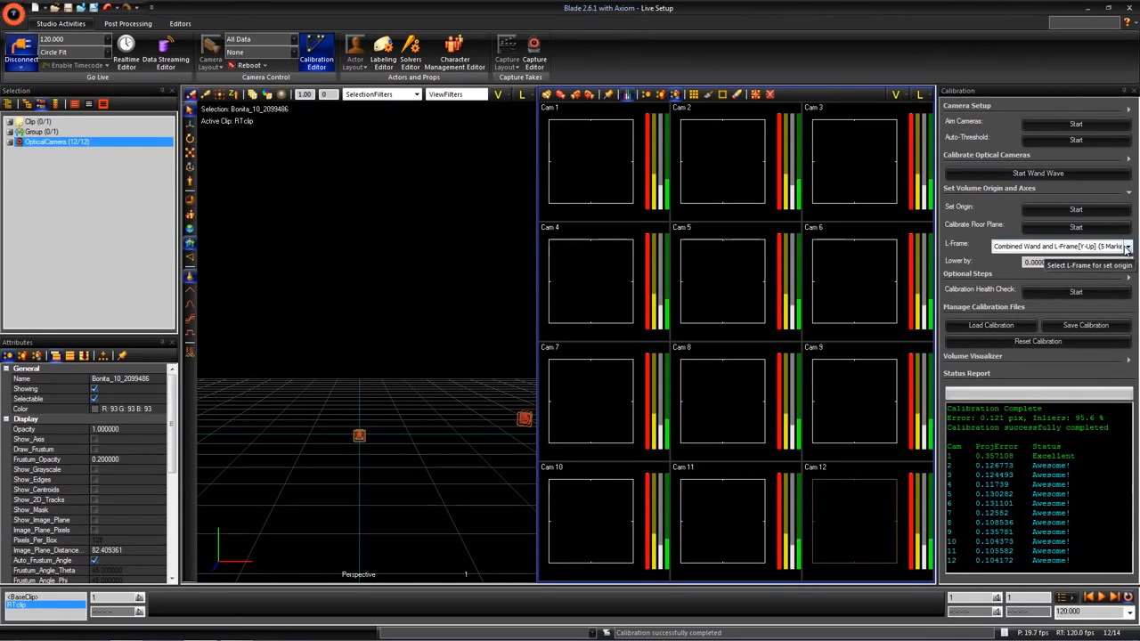
click(1127, 247)
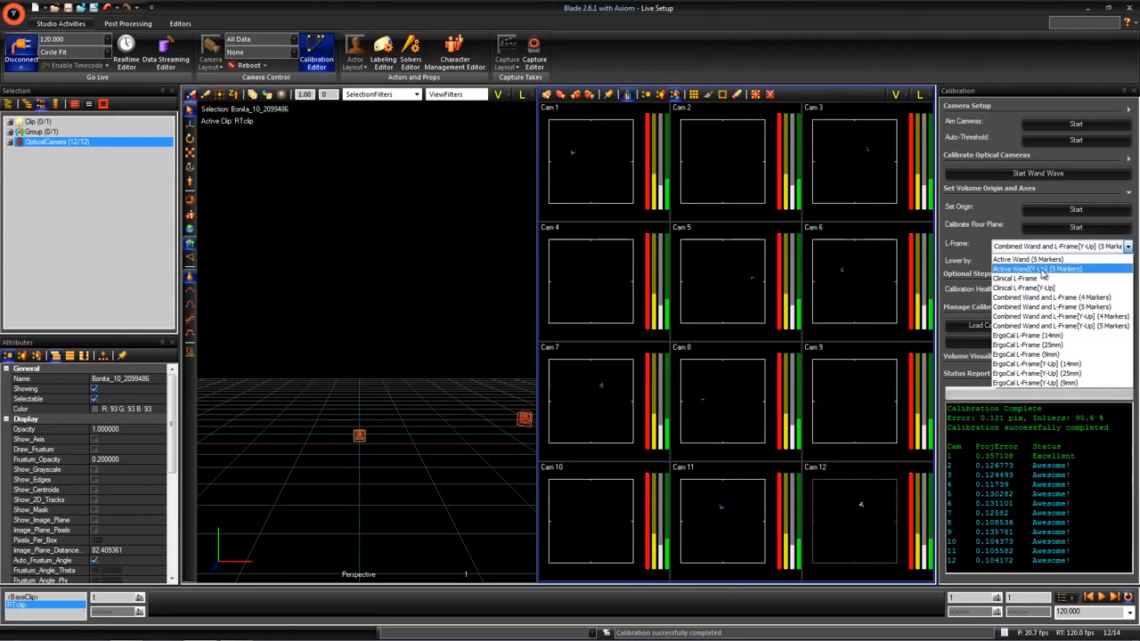
click(1039, 269)
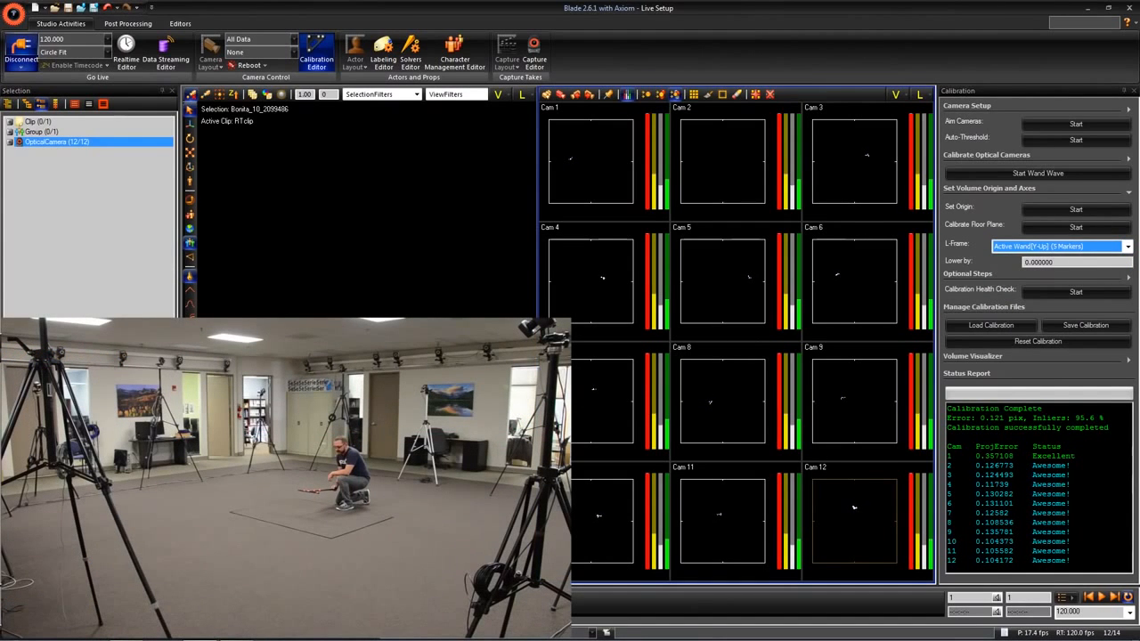
Set the volume origin from the wand placed on the floor and widen the perspective view
click(712, 366)
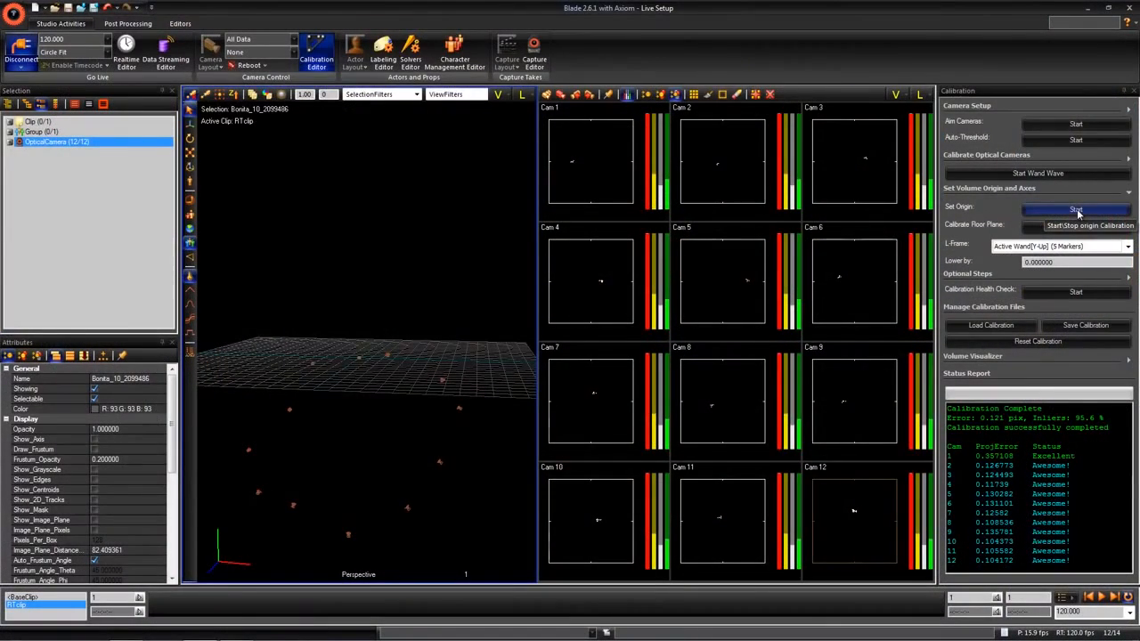
click(1076, 209)
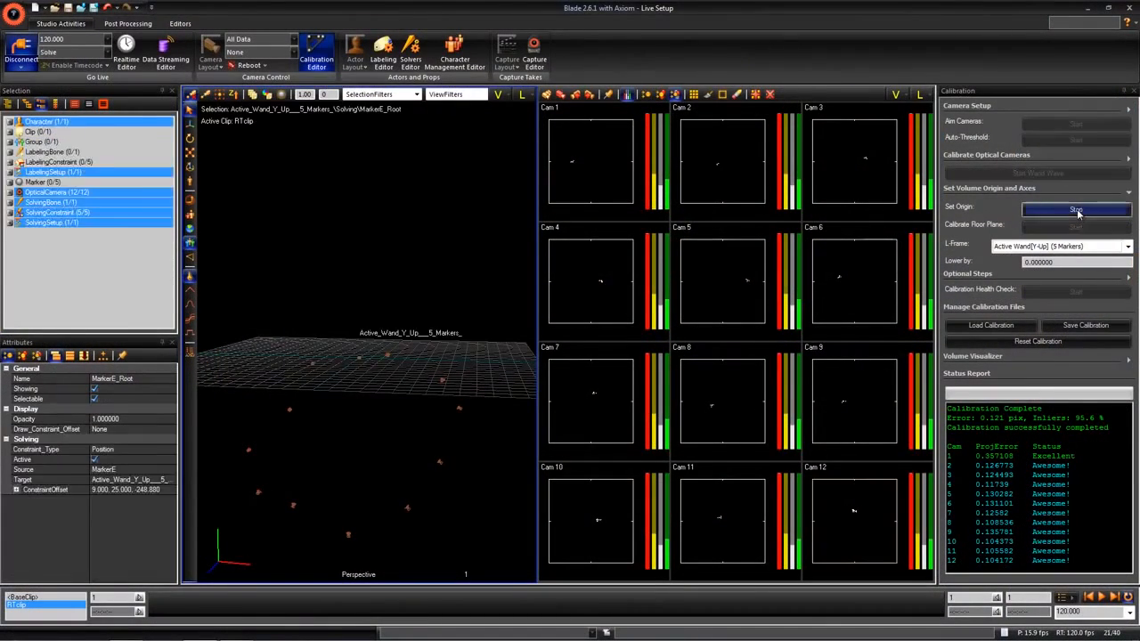
click(1077, 210)
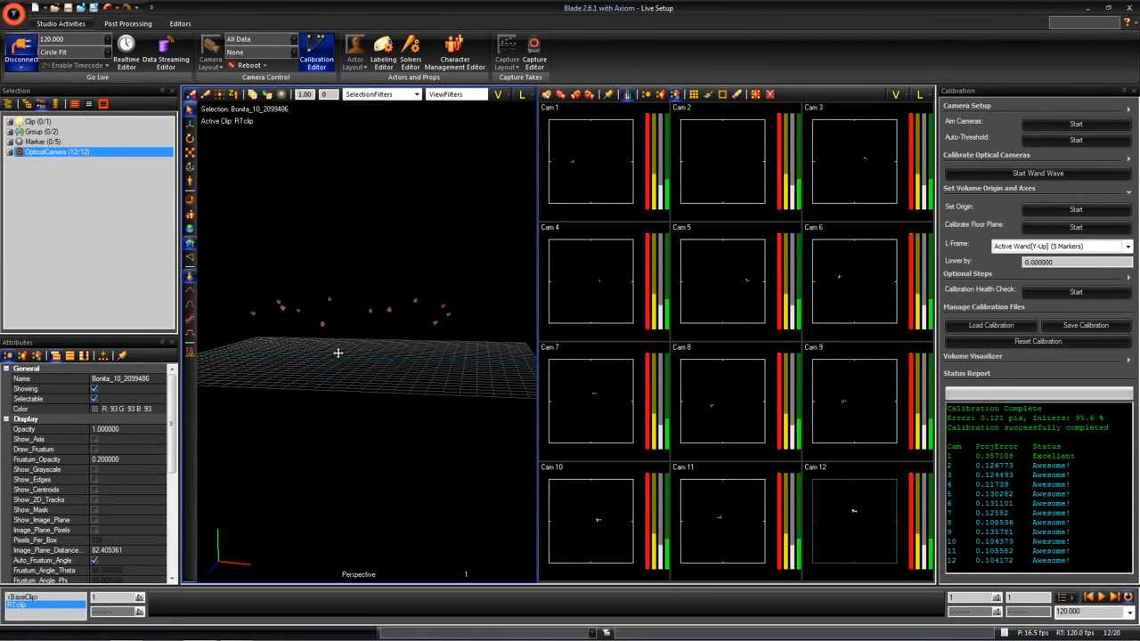
alt+middle_drag(337, 351, 348, 358)
mouse_move(361, 364)
alt+mouse_down()
mouse_move(394, 372)
mouse_move(400, 359)
mouse_move(376, 364)
alt+mouse_up()
drag(537, 296, 587, 307)
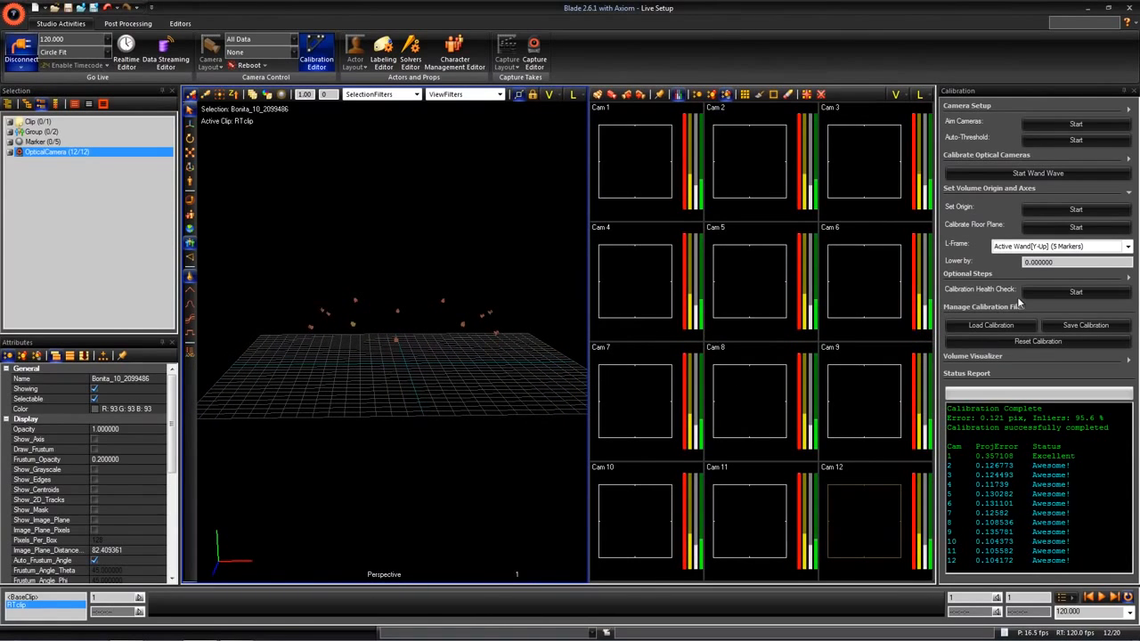
Switch the 3D viewport to the Front view and set the real-time processing mode to Reconstruct
click(559, 99)
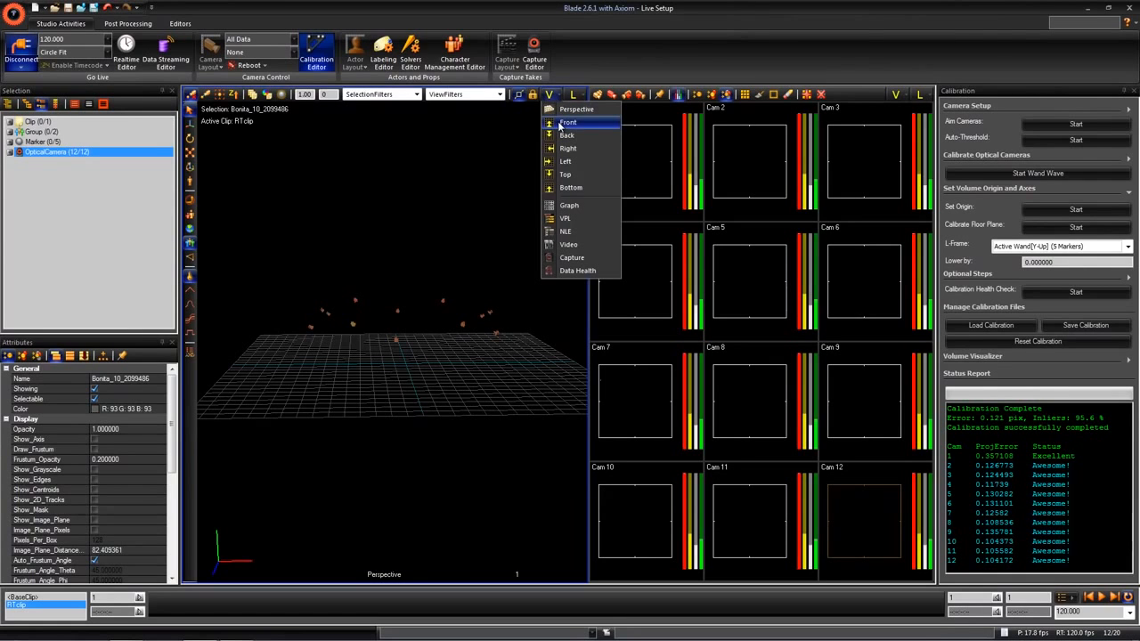
click(566, 123)
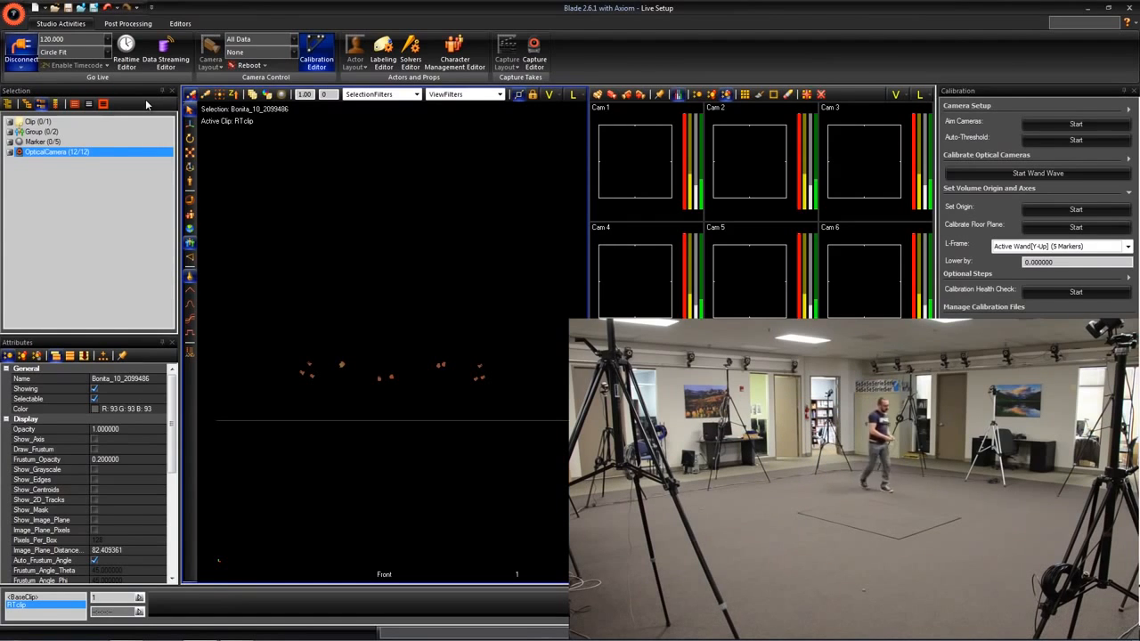
click(108, 52)
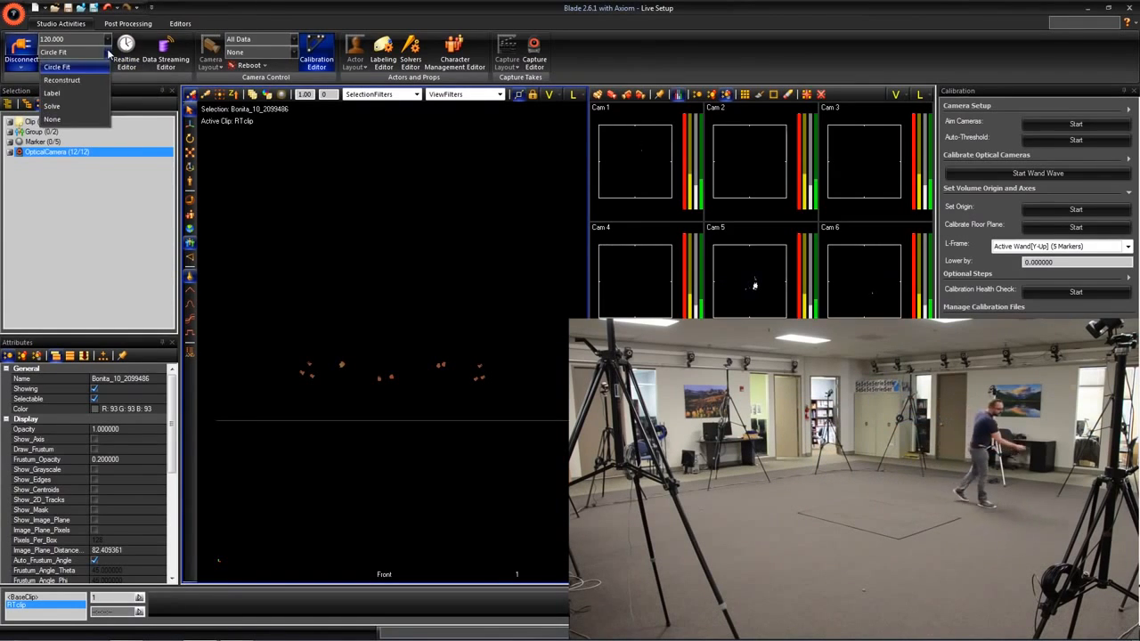
click(71, 80)
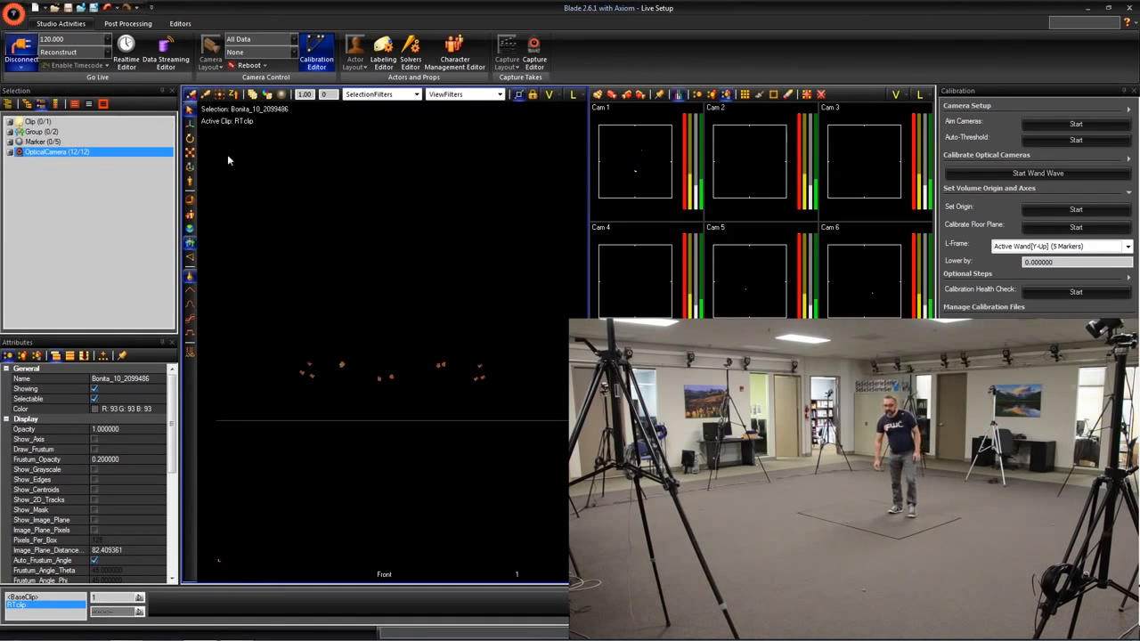
Calibrate the floor plane from the markers scattered on the floor and check its alignment in the Front view
alt+right_drag(419, 405, 420, 277)
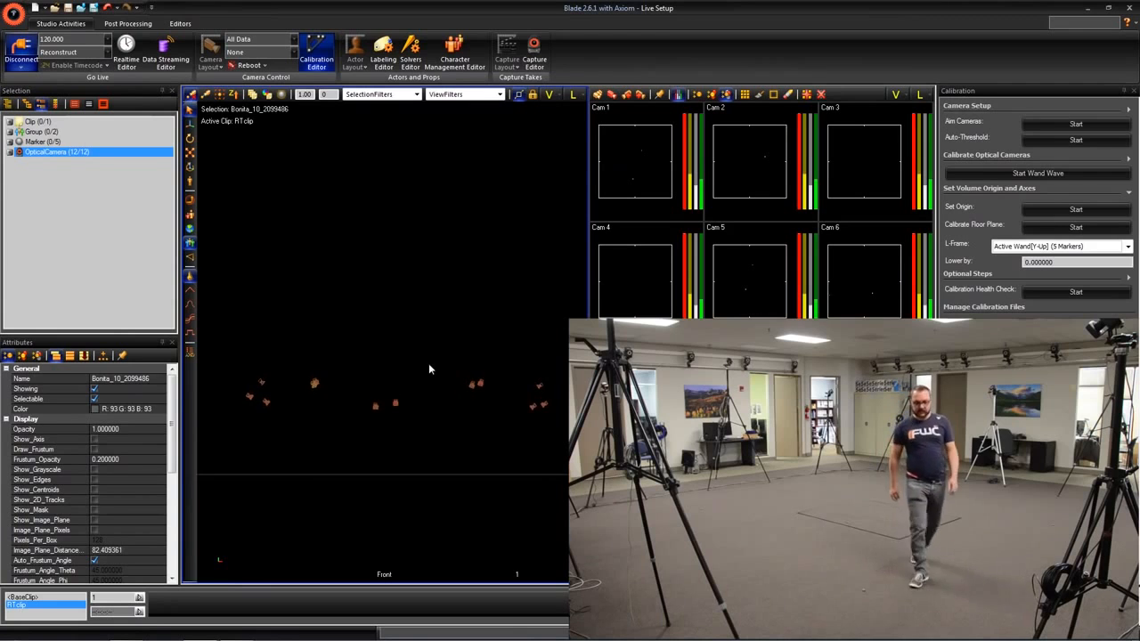
alt+middle_drag(430, 379, 428, 325)
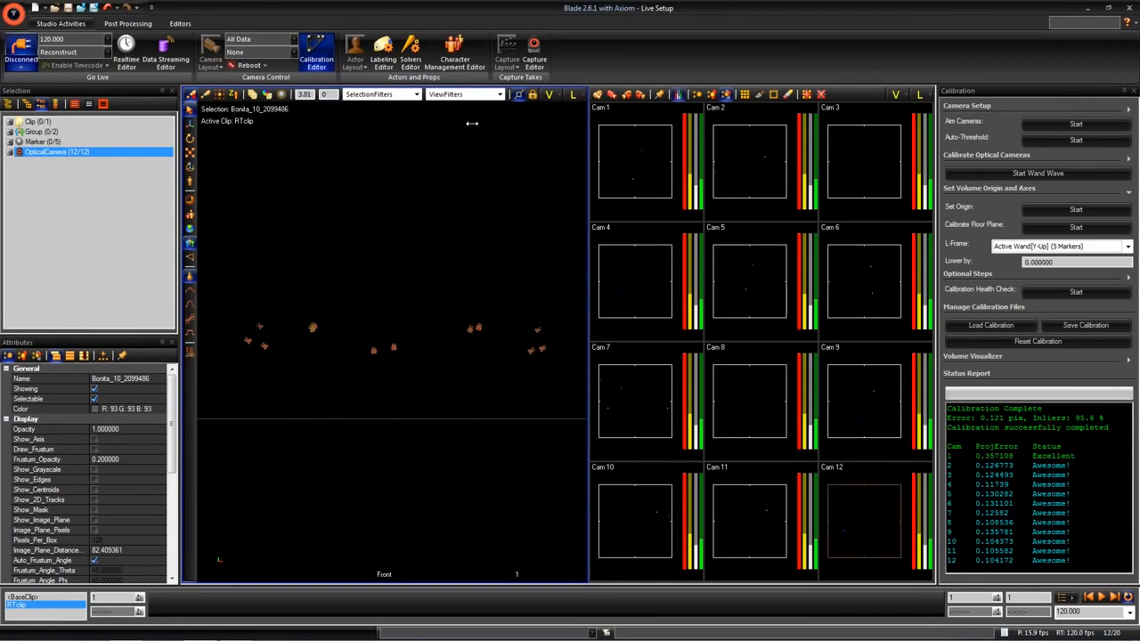
alt+right_drag(363, 446, 402, 315)
mouse_move(406, 387)
alt+middle_down()
mouse_move(400, 371)
mouse_move(414, 367)
alt+middle_up()
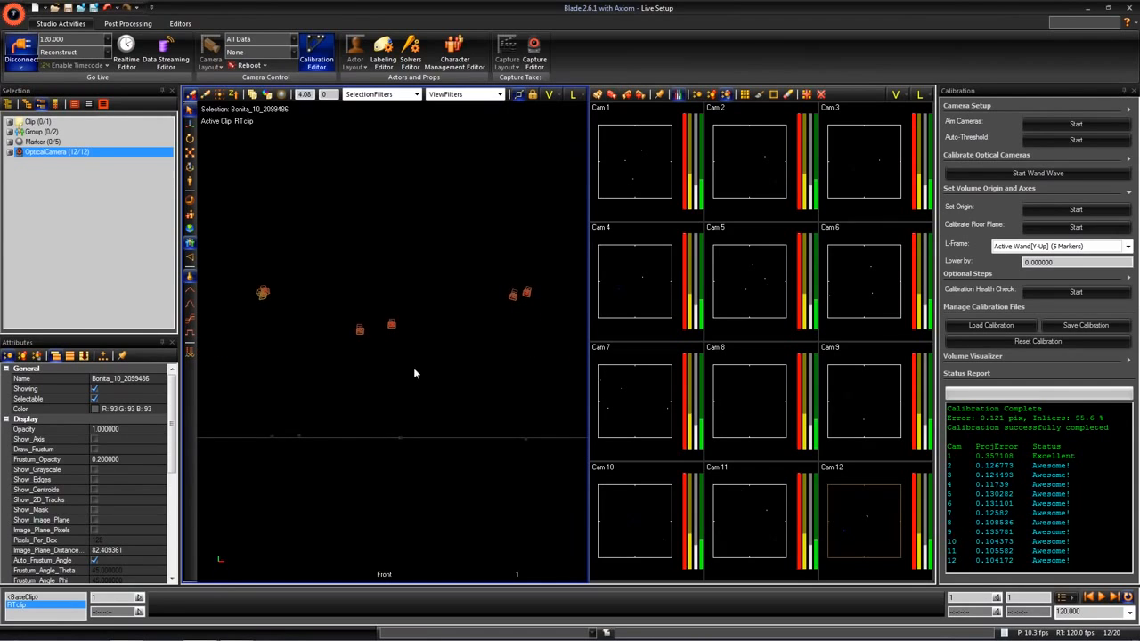
click(1076, 229)
click(1075, 229)
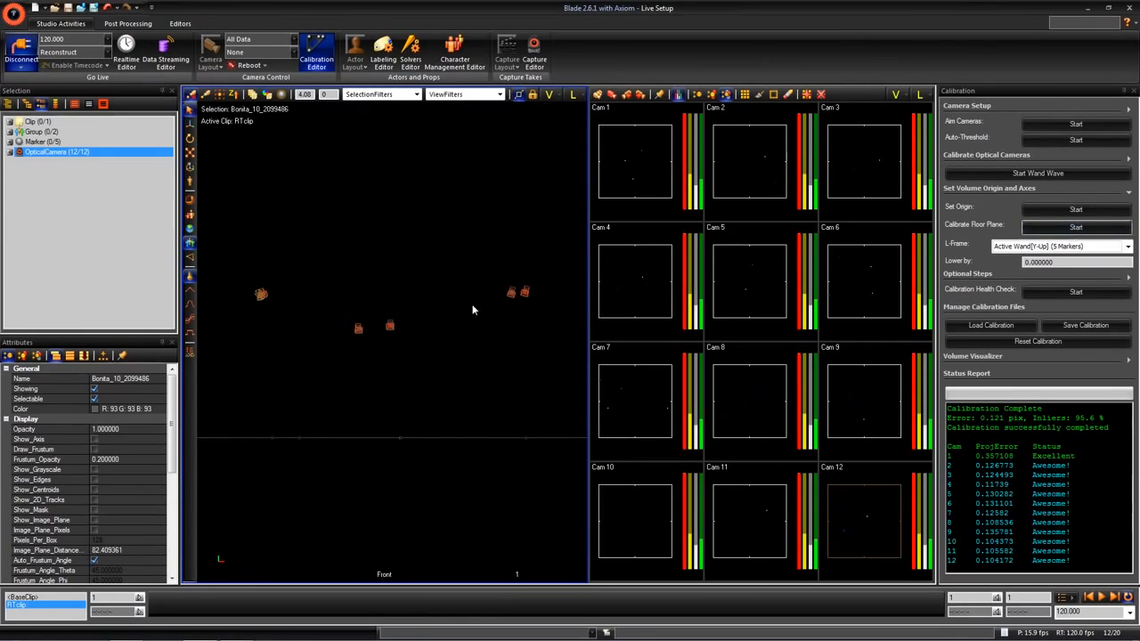
scroll(453, 354, down, 4)
scroll(453, 387, down, 3)
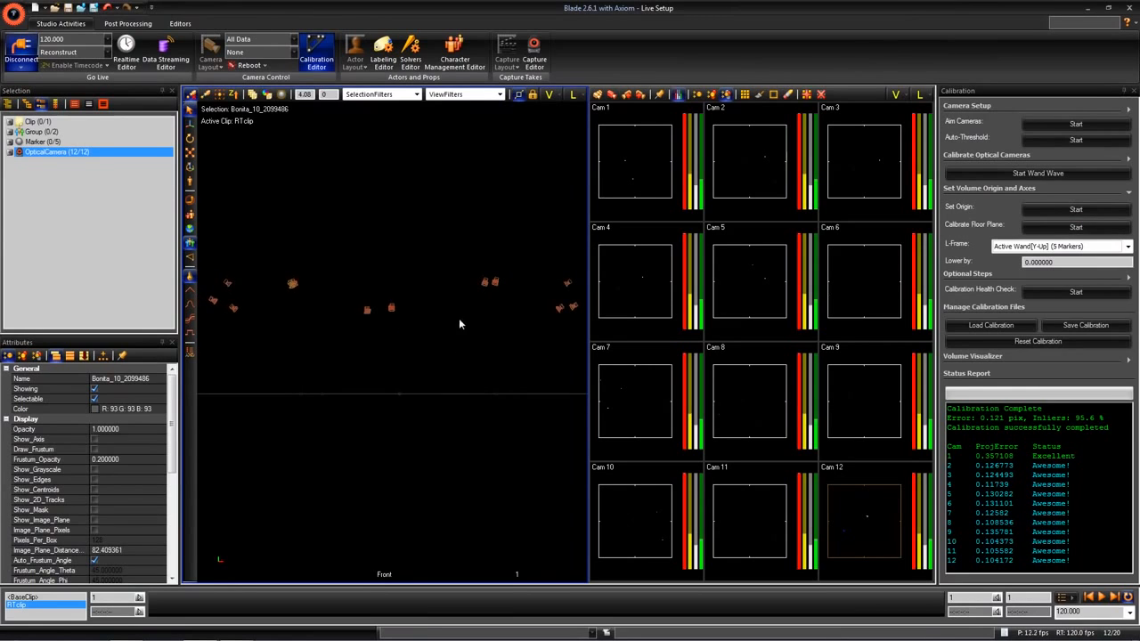
middle_drag(442, 356, 443, 362)
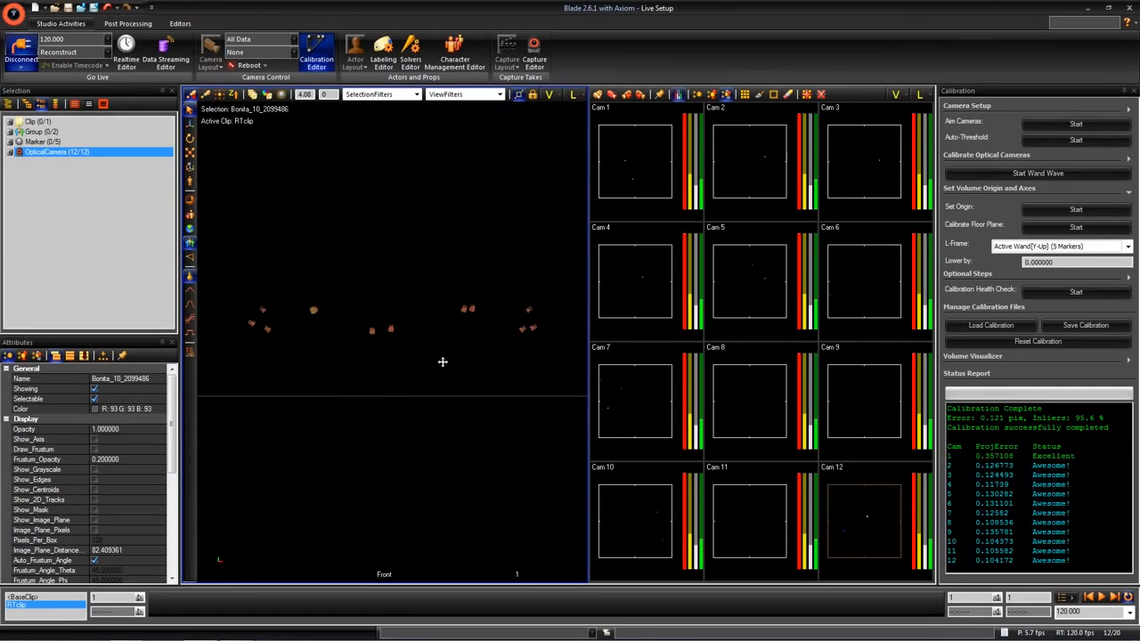
middle_drag(443, 361, 443, 362)
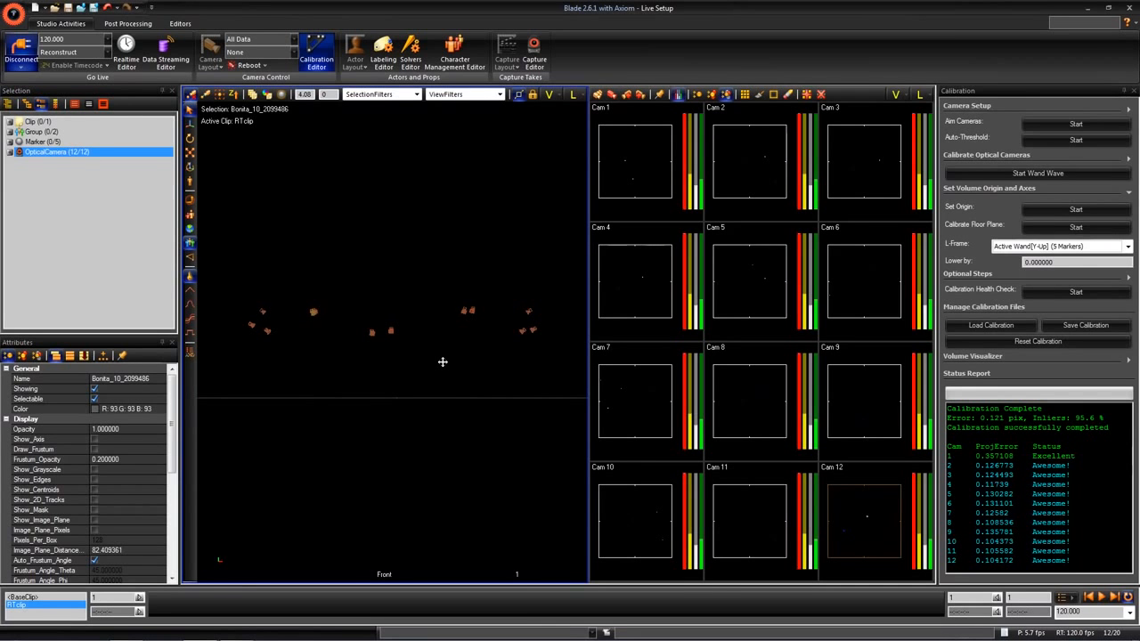